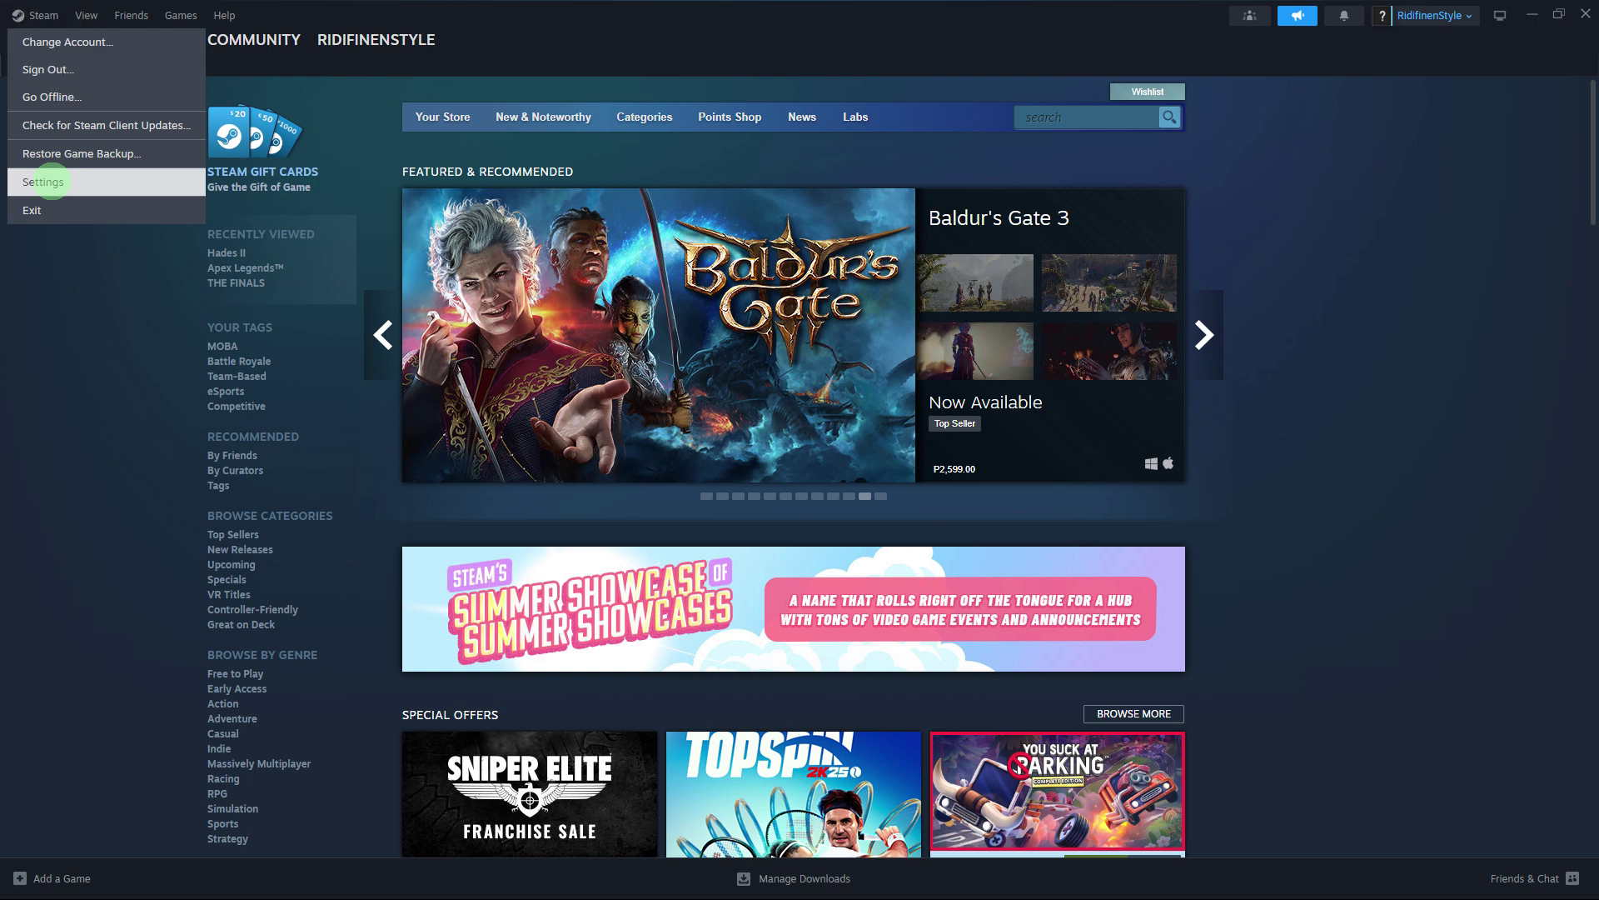
Step: Turn off 'Start Steam in Big Picture Mode' in Steam Settings, then view the Controller settings
{"action": "left_click", "coordinate": [43, 182]}
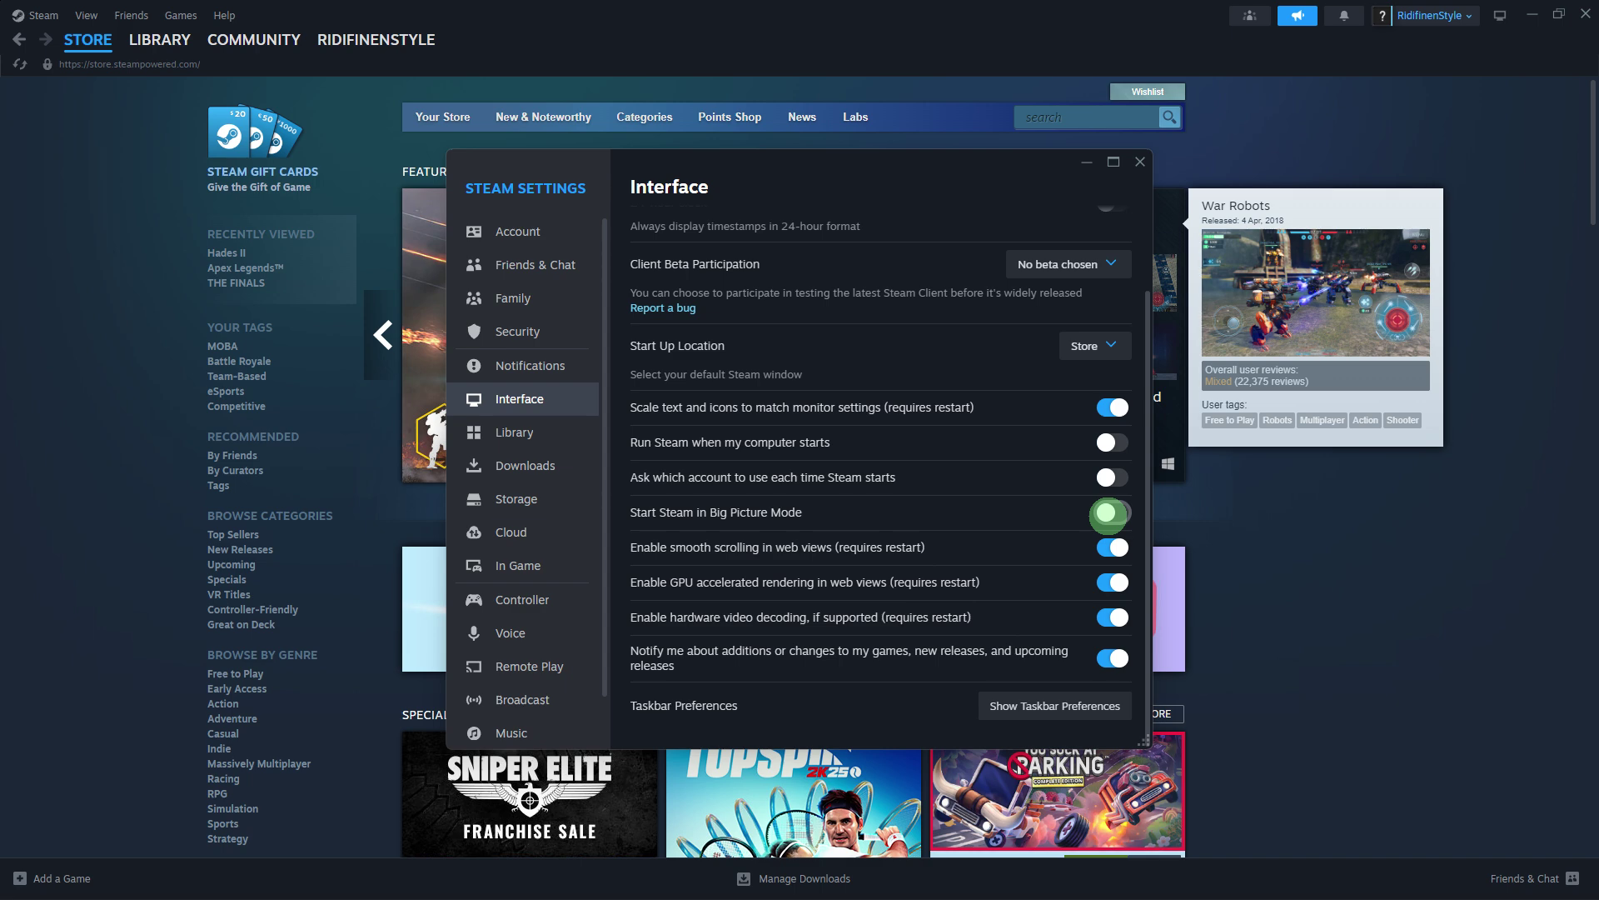
{"action": "left_click", "coordinate": [523, 600]}
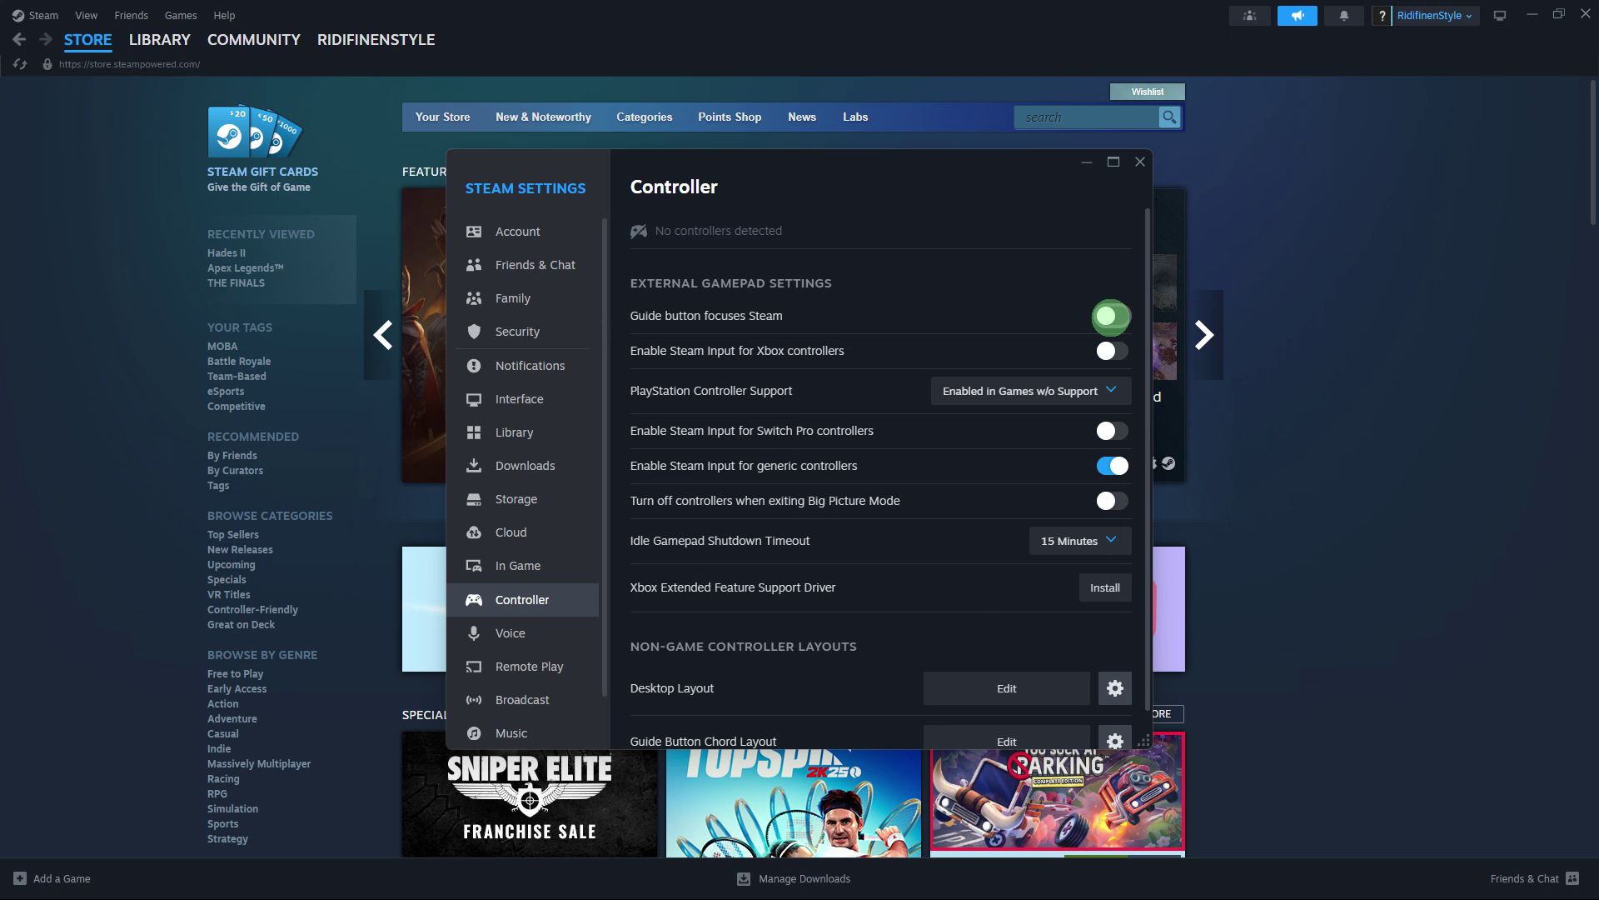
Step: Turn off 'Guide button focuses Steam' in the Controller settings
{"action": "key", "text": "Up"}
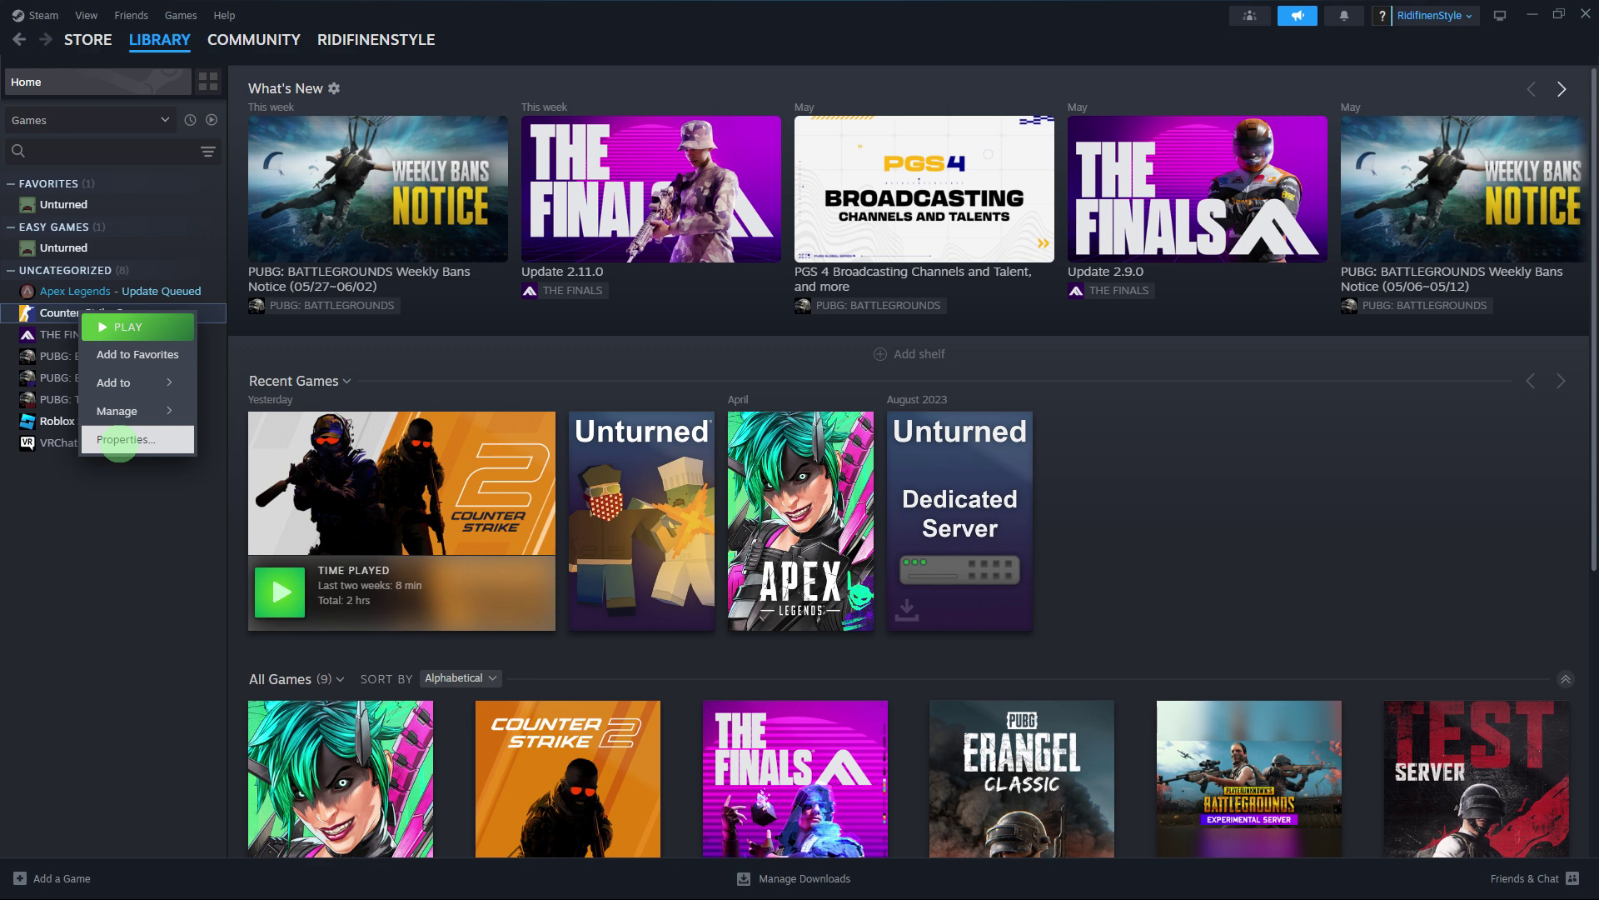
Step: Set Counter-Strike 2's controller override to 'Disable Steam Input' in its Properties
{"action": "left_click", "coordinate": [119, 440]}
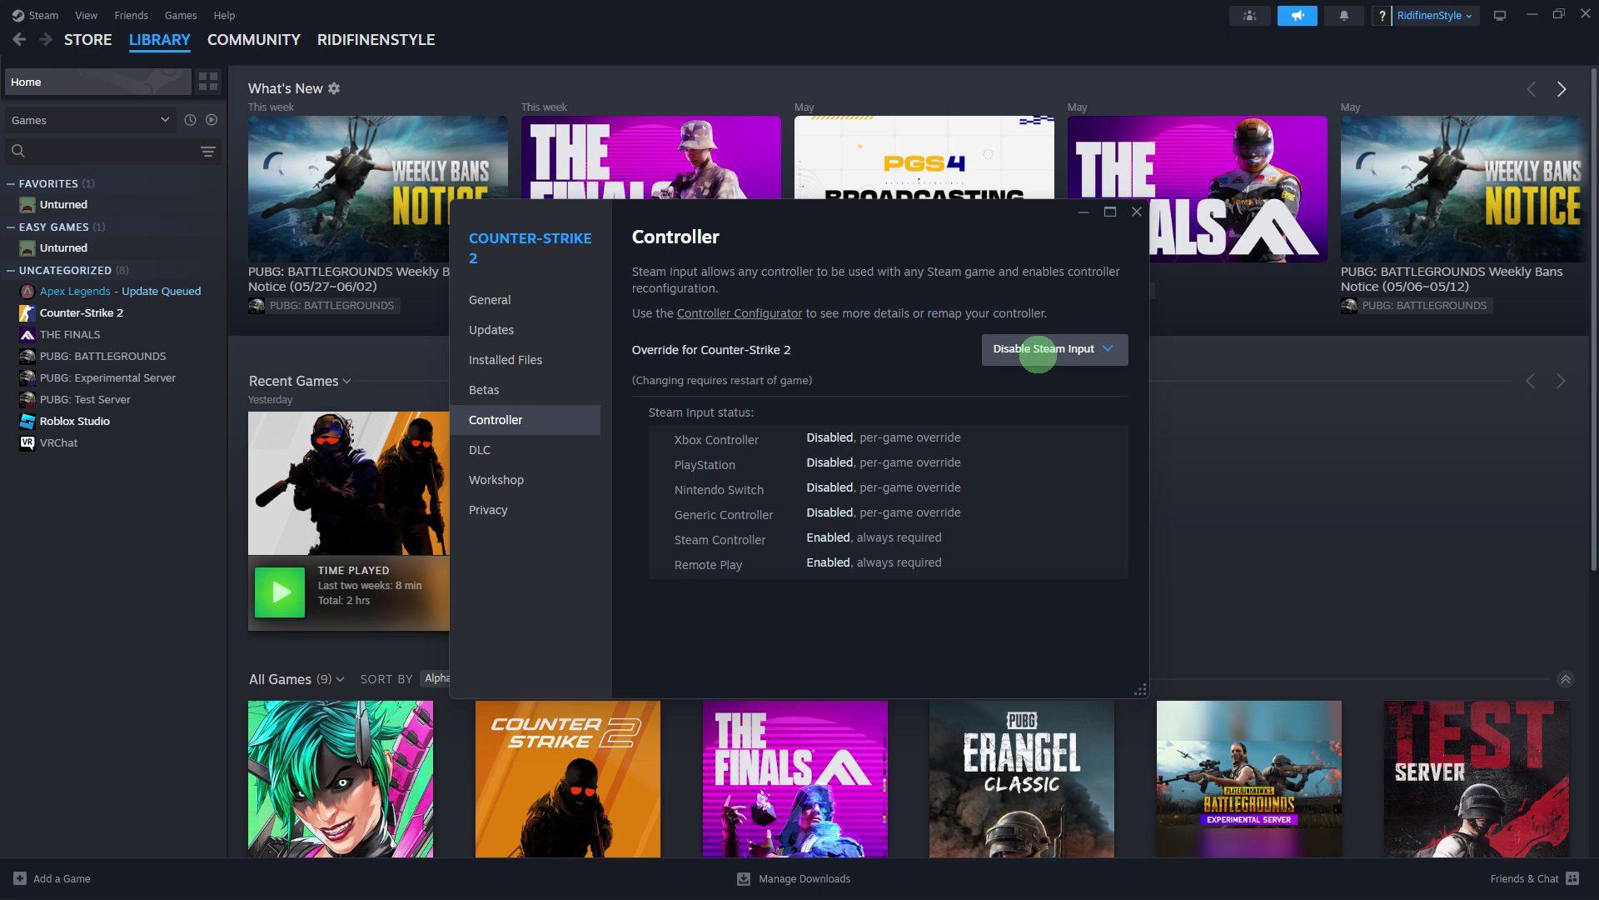
{"action": "left_click", "coordinate": [38, 15]}
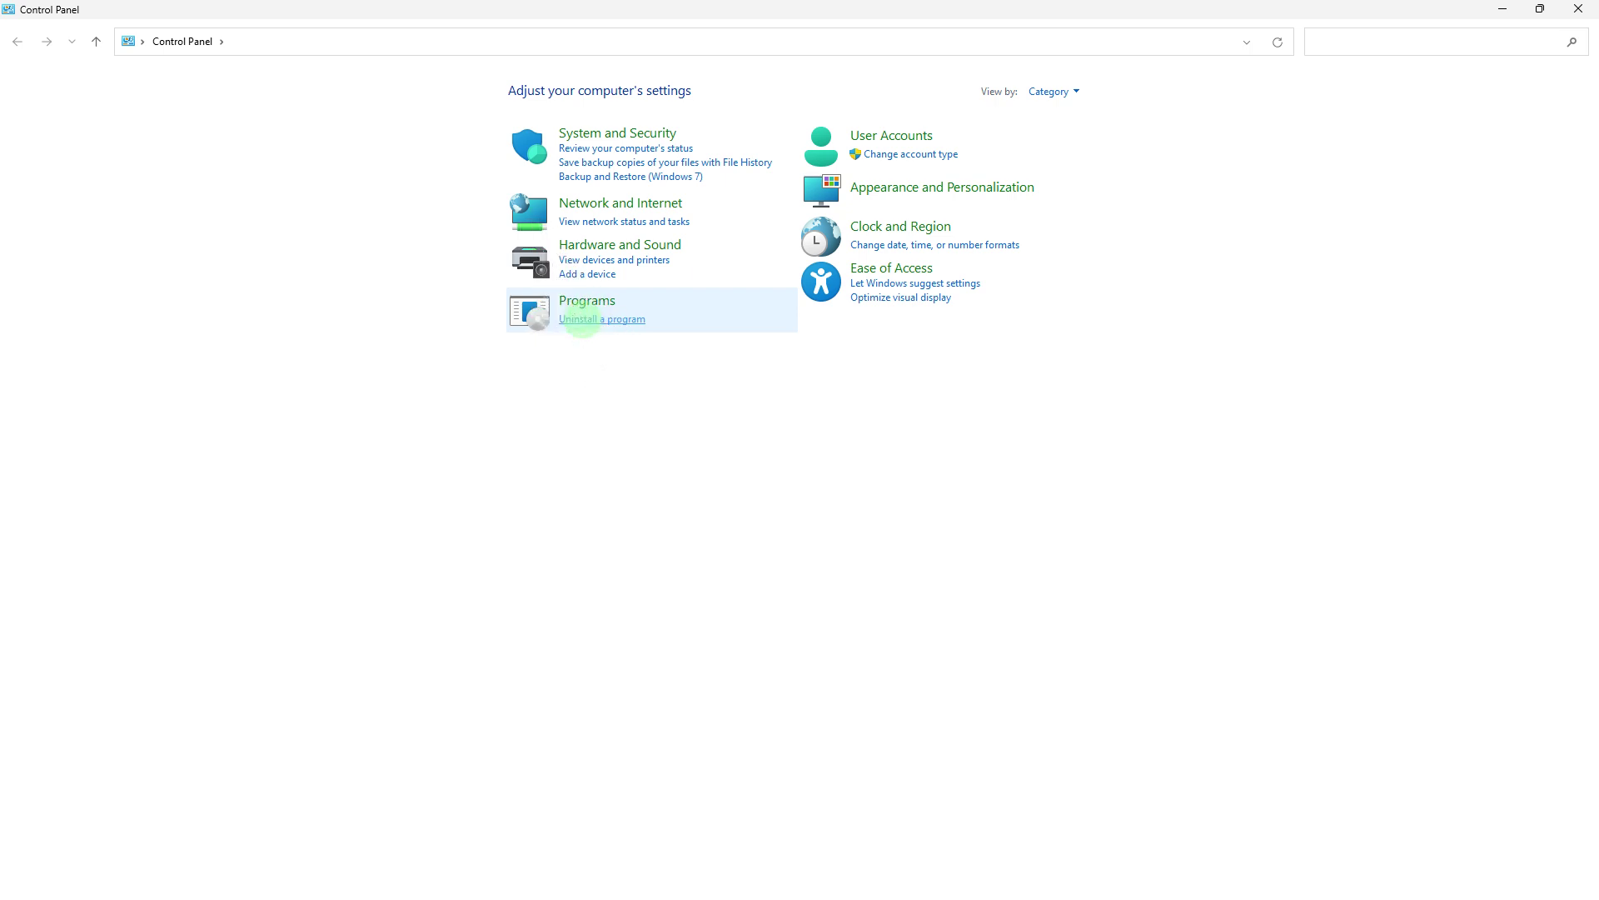
Step: Open the installed programs list and bring up the uninstall option for Steam
{"action": "left_click", "coordinate": [581, 319]}
{"action": "right_click", "coordinate": [253, 574]}
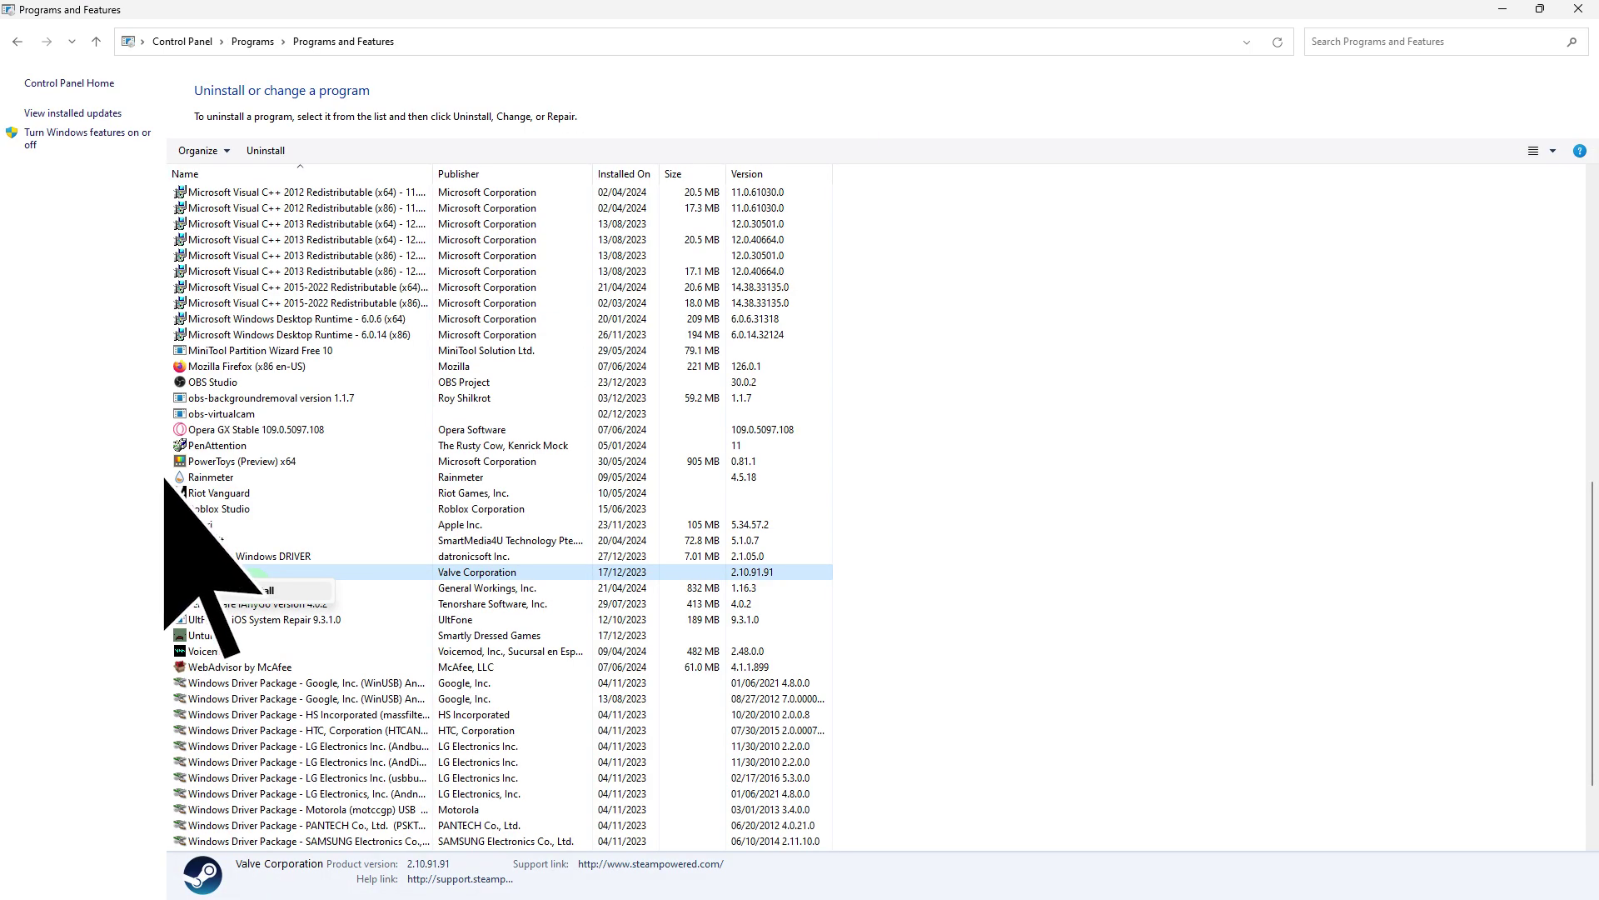